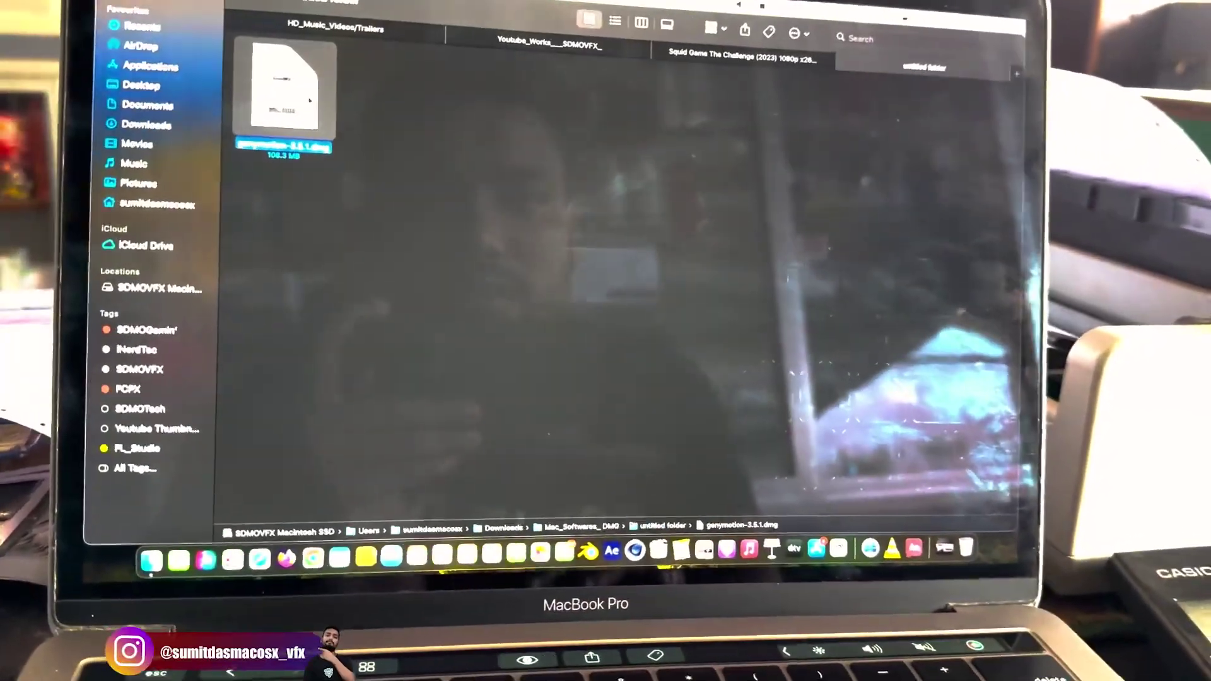
Step: Quick Look genymotion-3.5.1.dmg to check its file size and modified date
key(space)
key(space)
key(space)
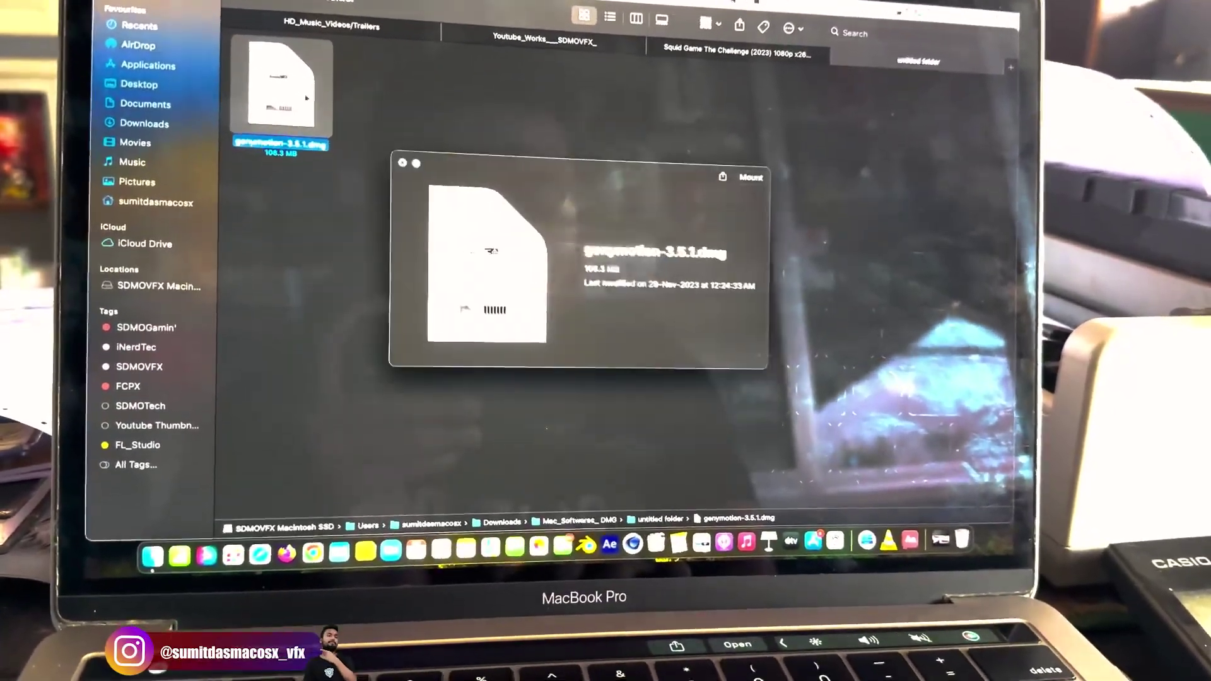
key(space)
key(space)
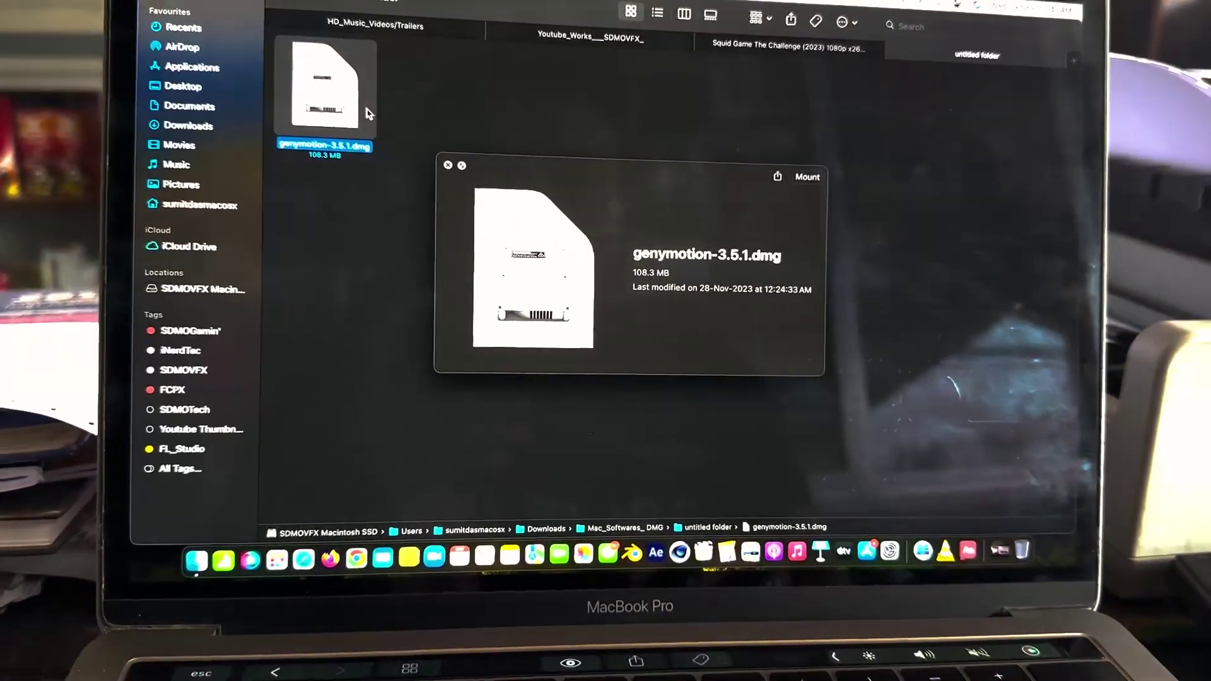
Step: Close the installer preview and briefly reveal the desktop
key(space)
key(F11)
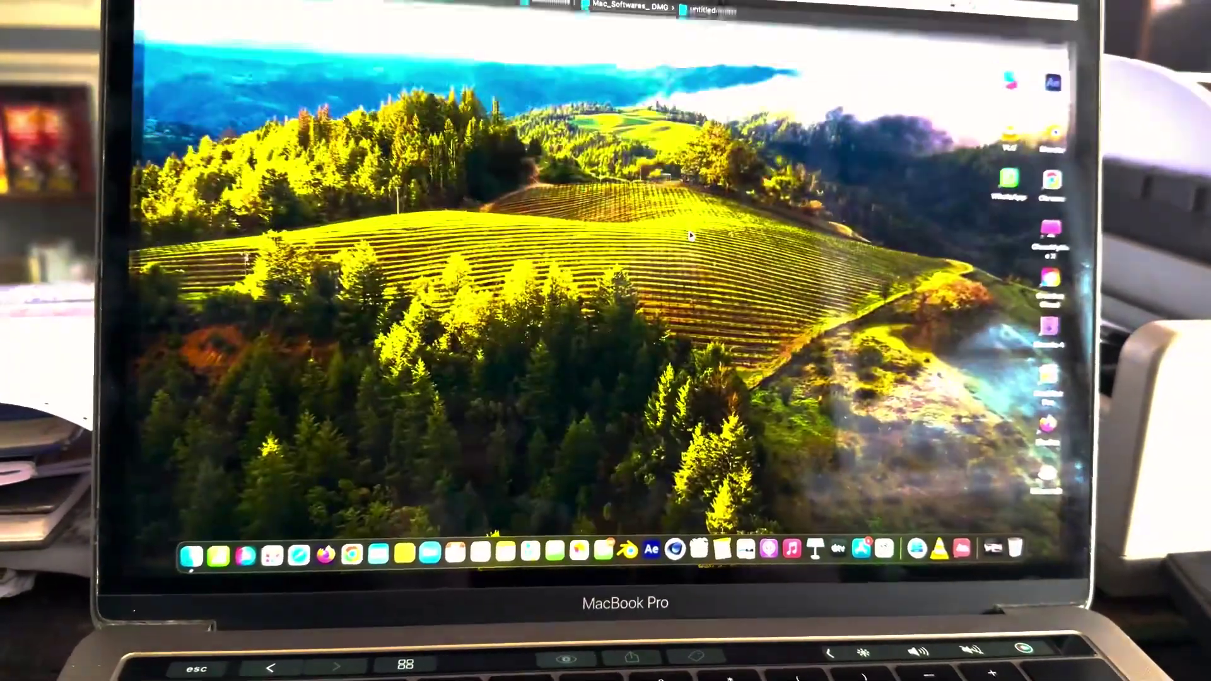
key(F11)
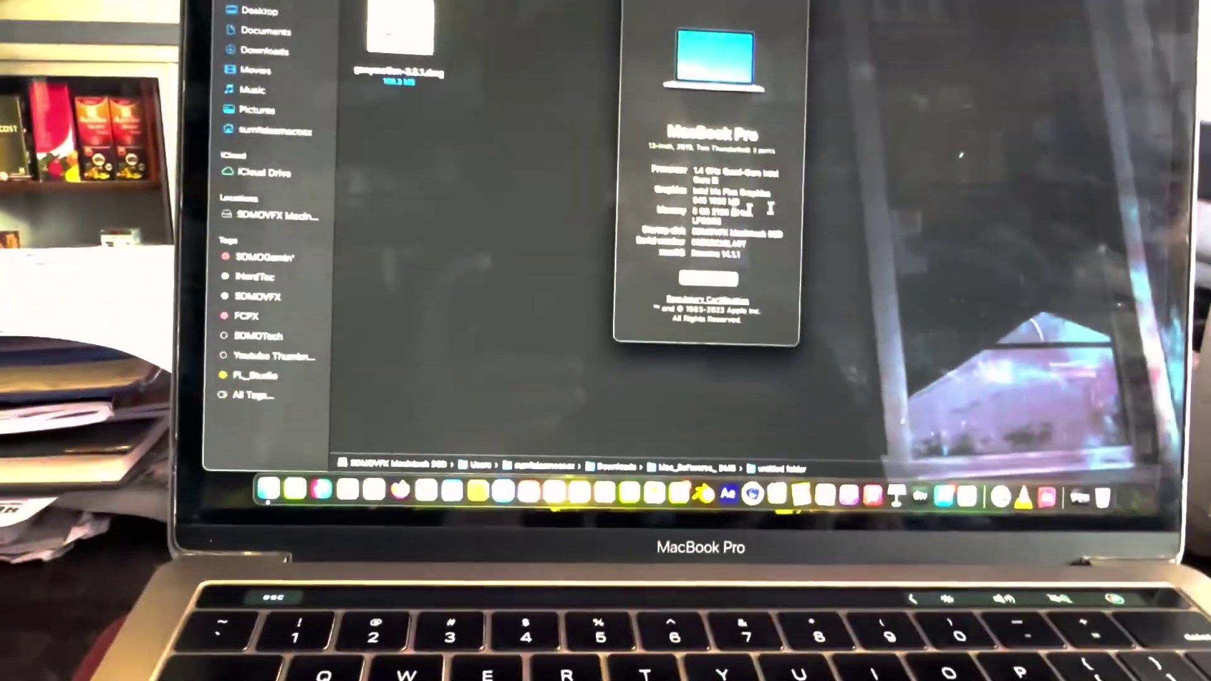
Step: Review the Mac's About This Mac system information, then close that window
key(super+w)
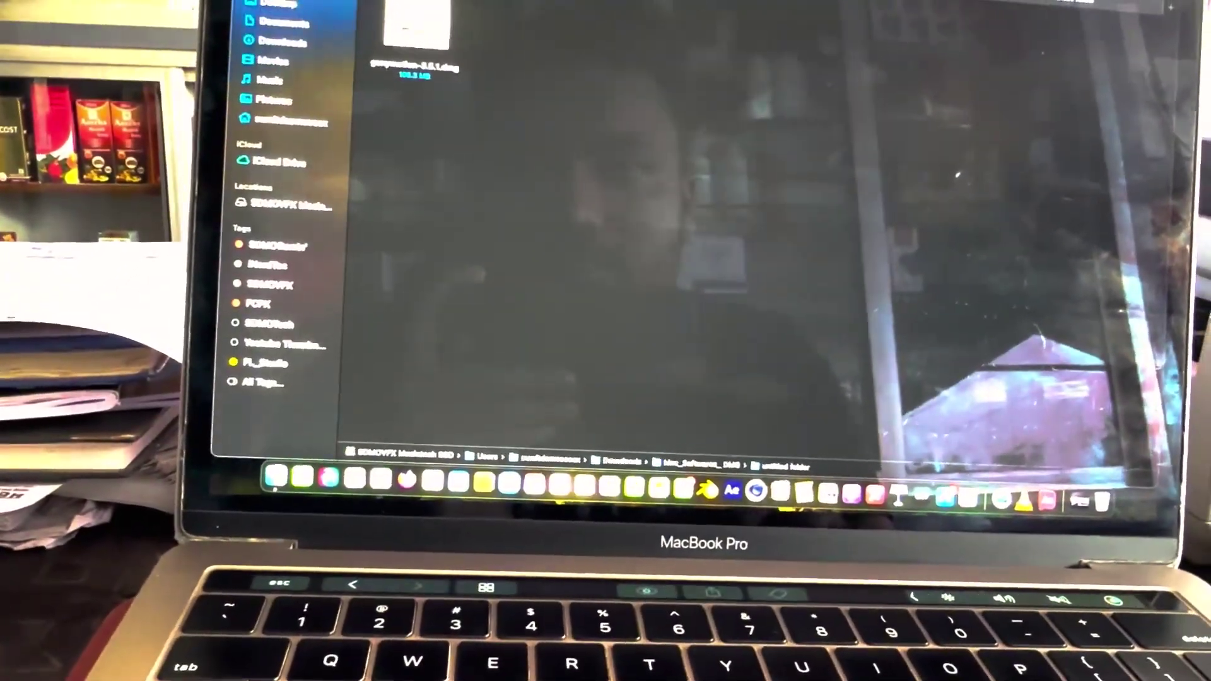
key(ctrl+Up)
click(351, 95)
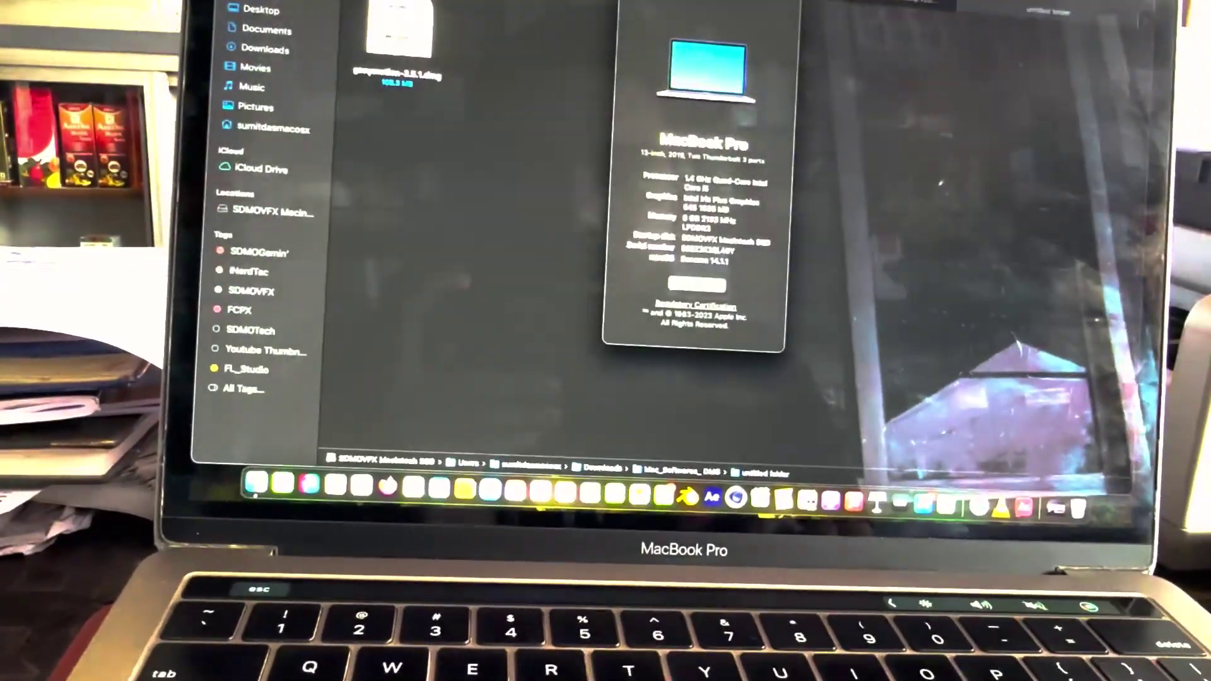
click(627, 3)
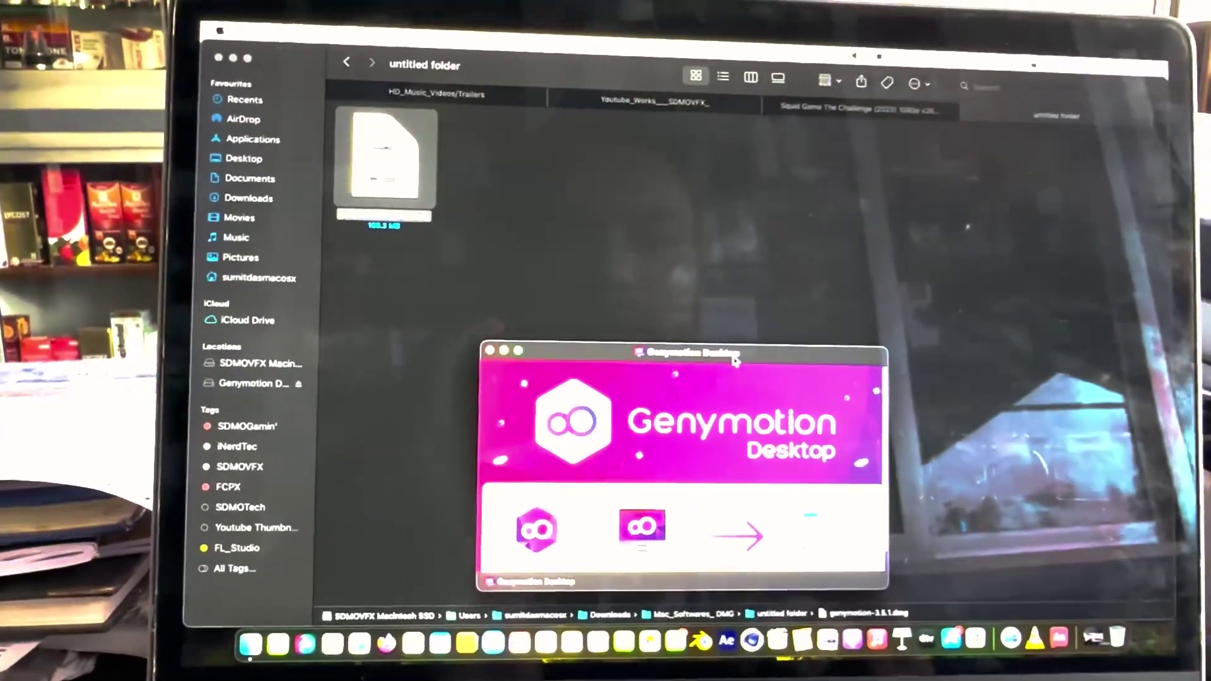
Step: Move the Genymotion Desktop installer window higher and launch Genymotion.app from it
drag(734, 359, 753, 227)
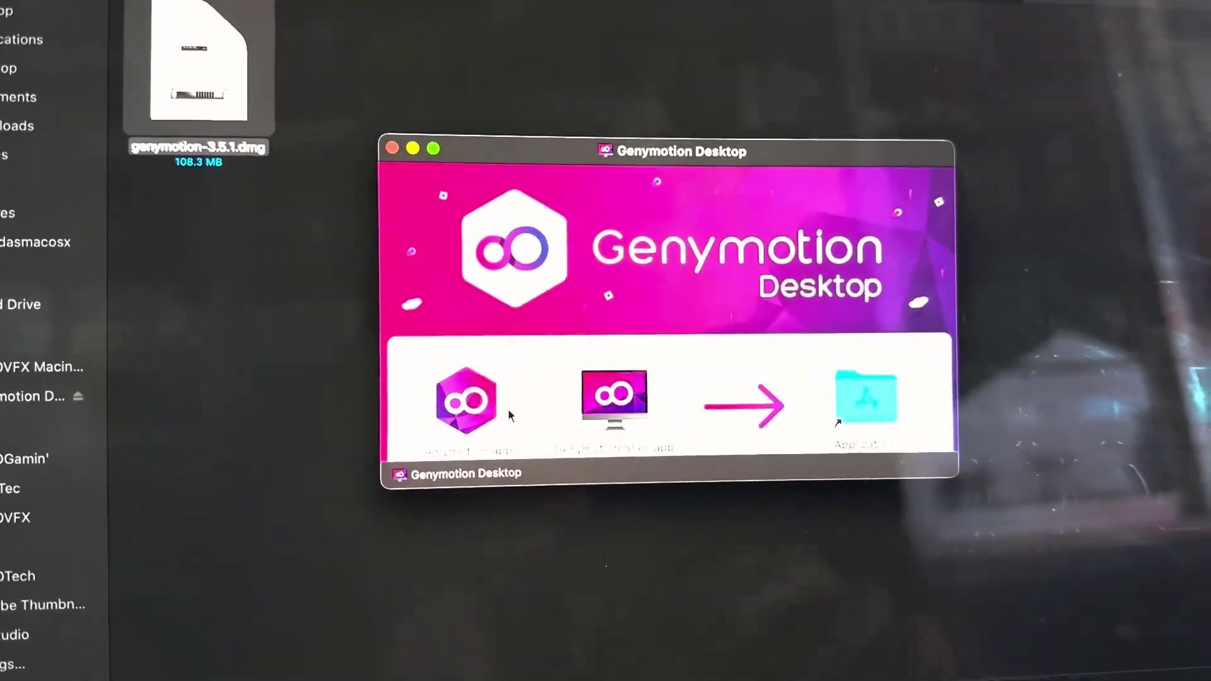
click(605, 400)
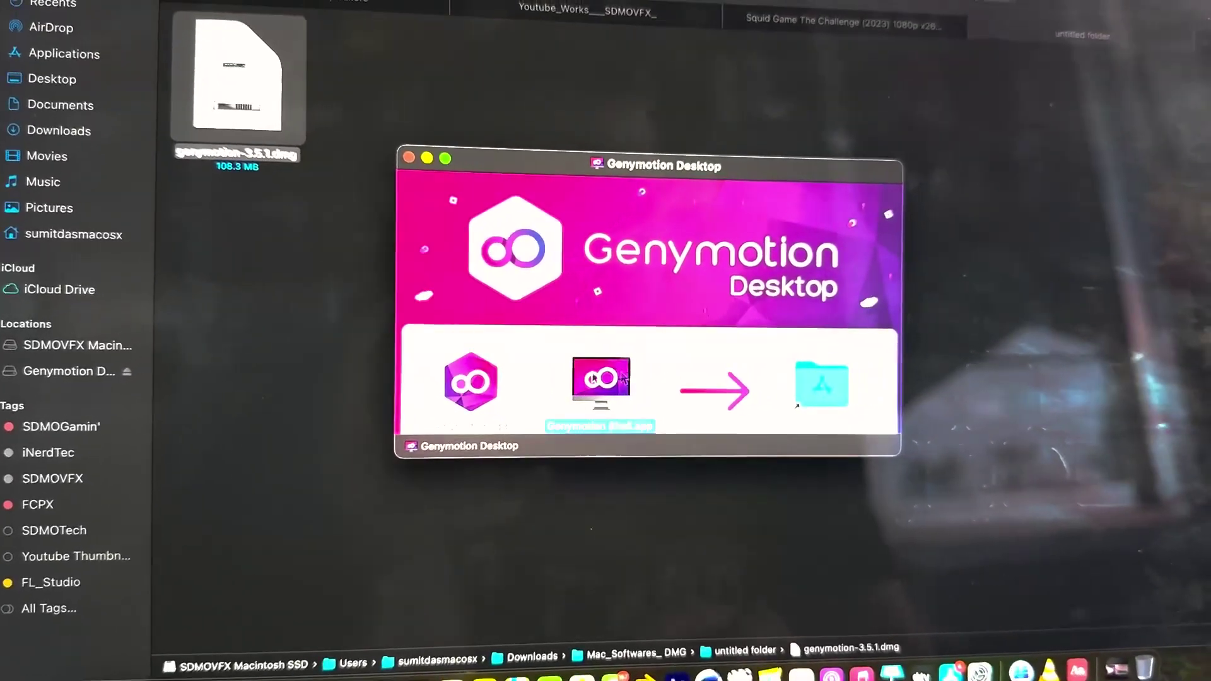
super+click(470, 382)
click(558, 338)
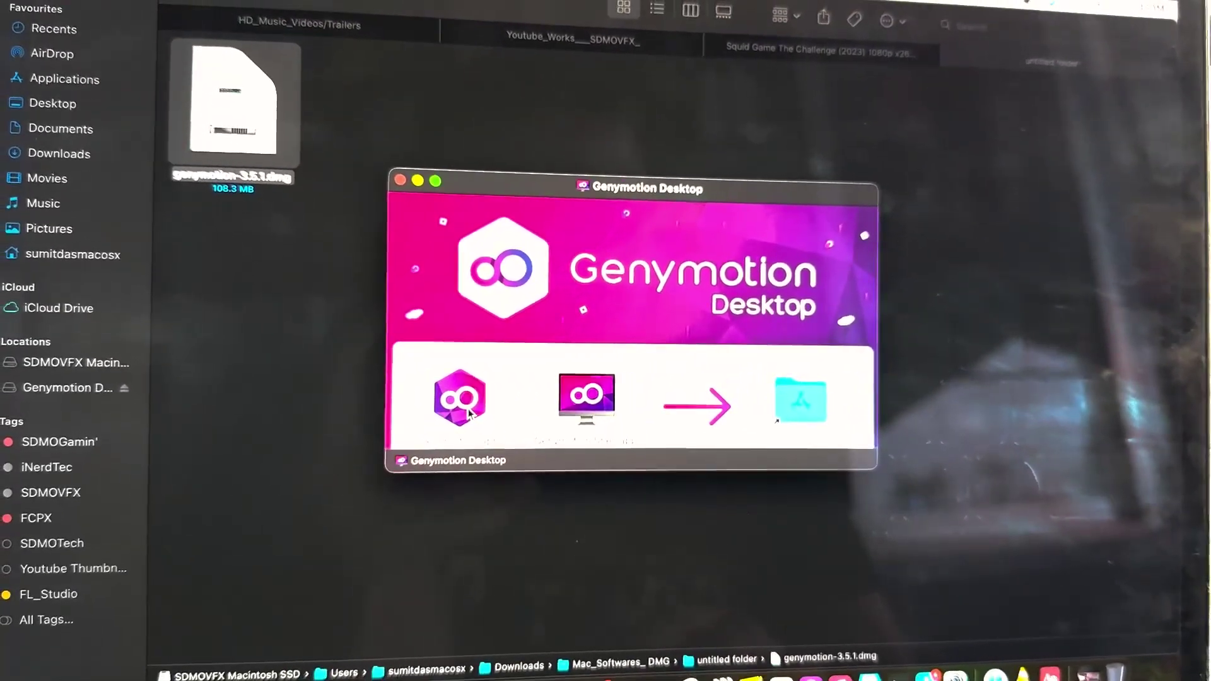
click(463, 403)
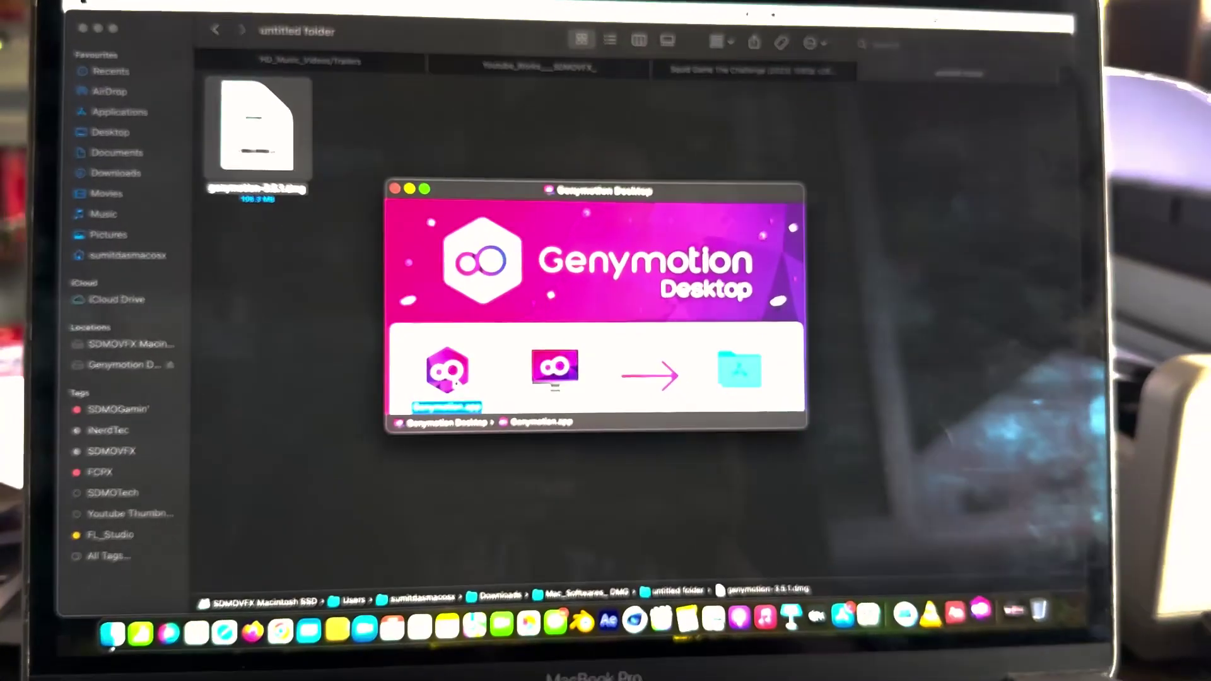
double_click(455, 382)
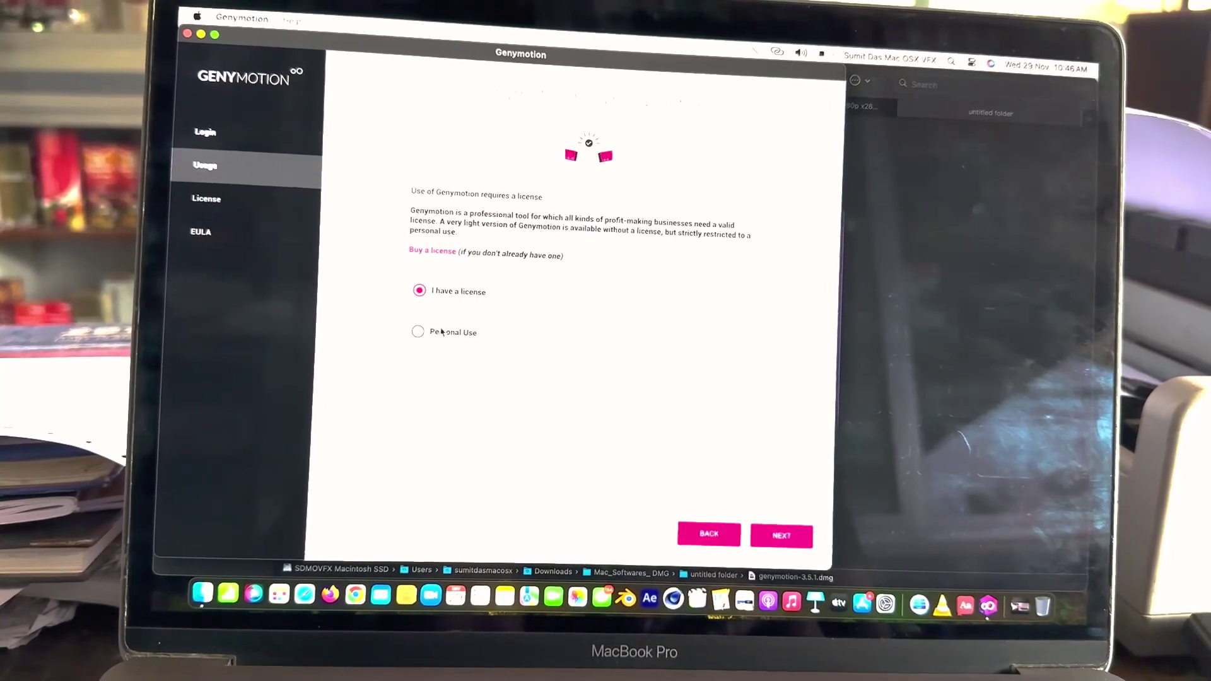
Step: Choose Personal Use, acknowledge its notice, and accept the end user license agreement
click(442, 332)
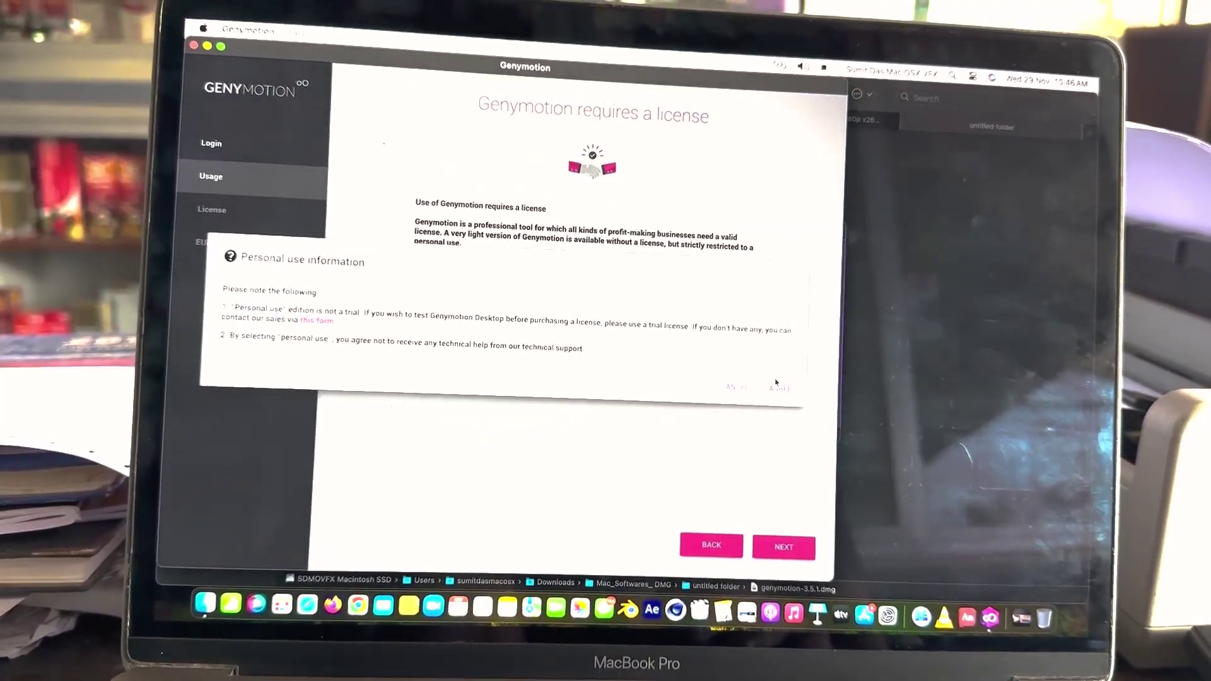
click(777, 384)
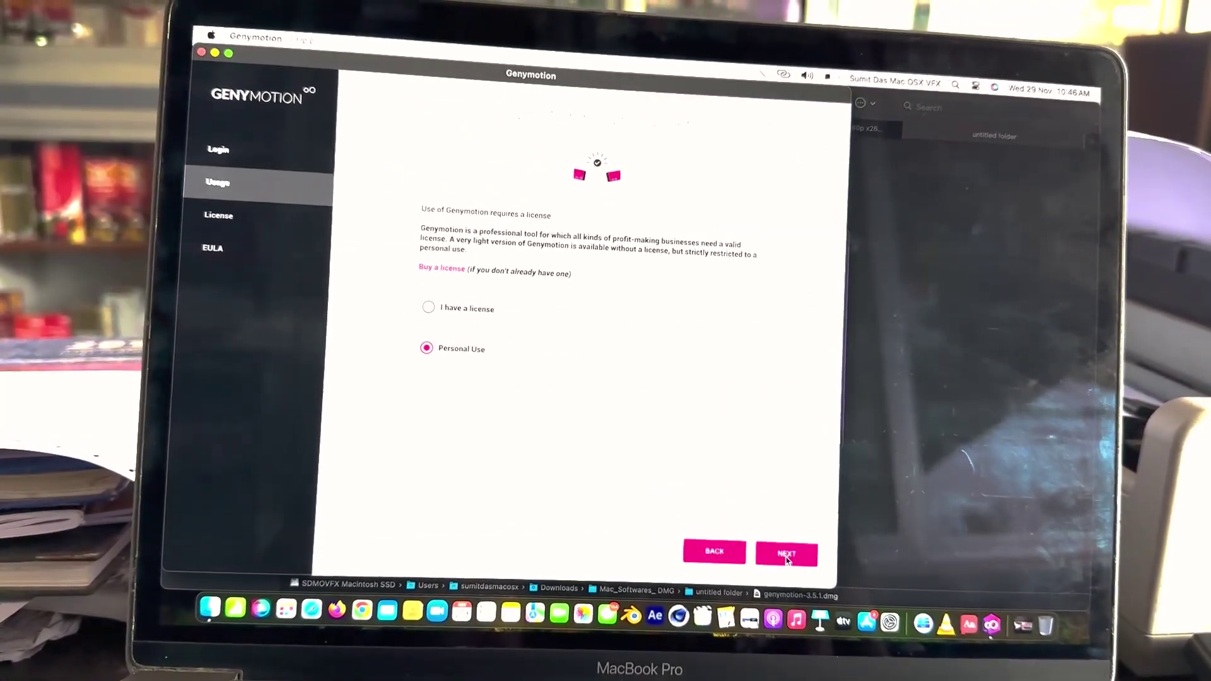
click(786, 557)
scroll(605, 398, down, 5)
click(384, 493)
scroll(608, 403, down, 5)
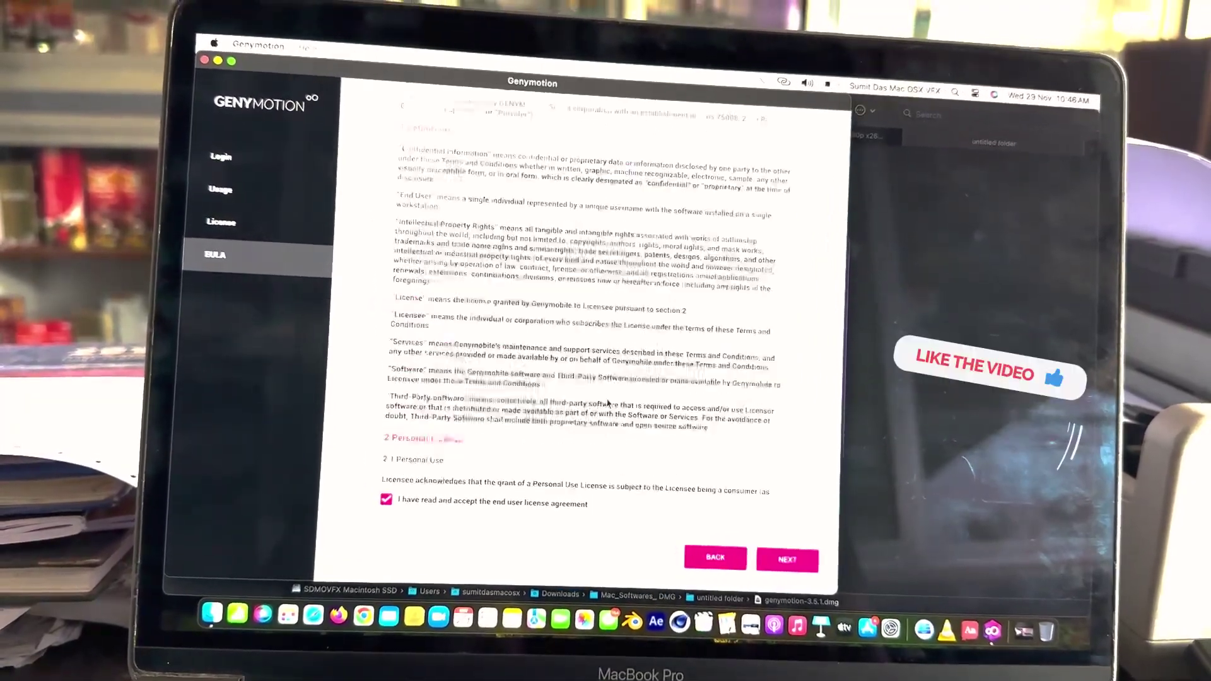
scroll(608, 402, down, 5)
click(786, 559)
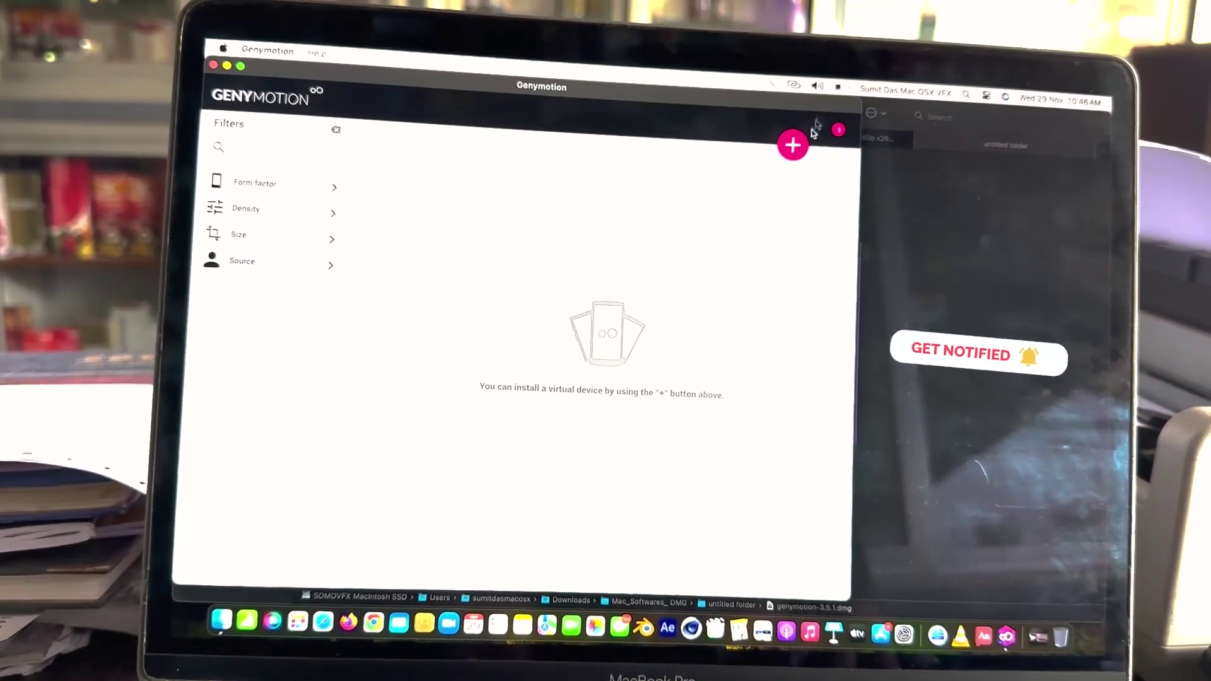
Step: Start adding a new virtual device with the + button
click(791, 143)
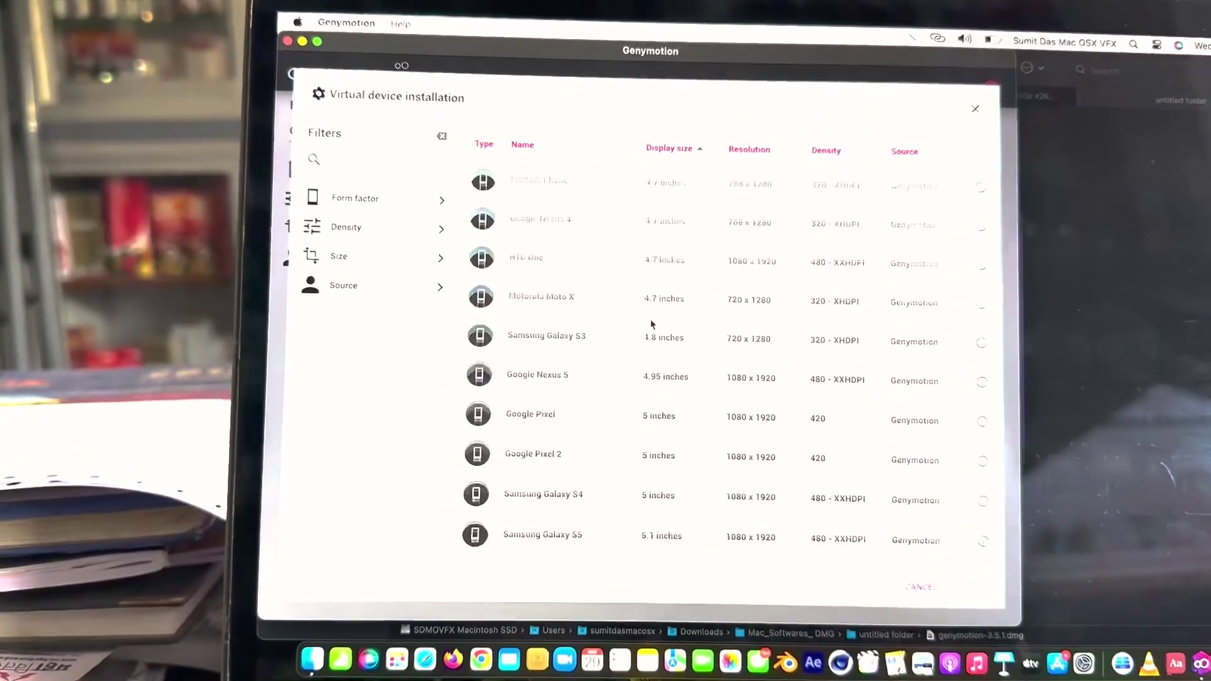
scroll(657, 319, up, 5)
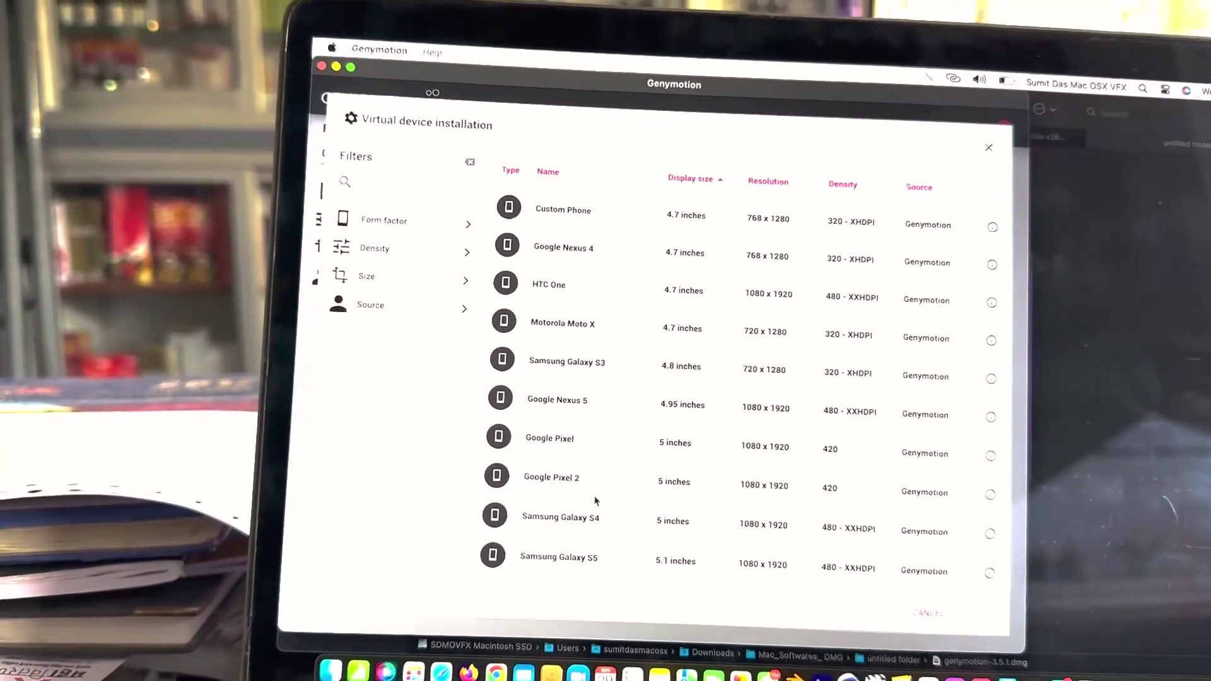
scroll(599, 494, down, 5)
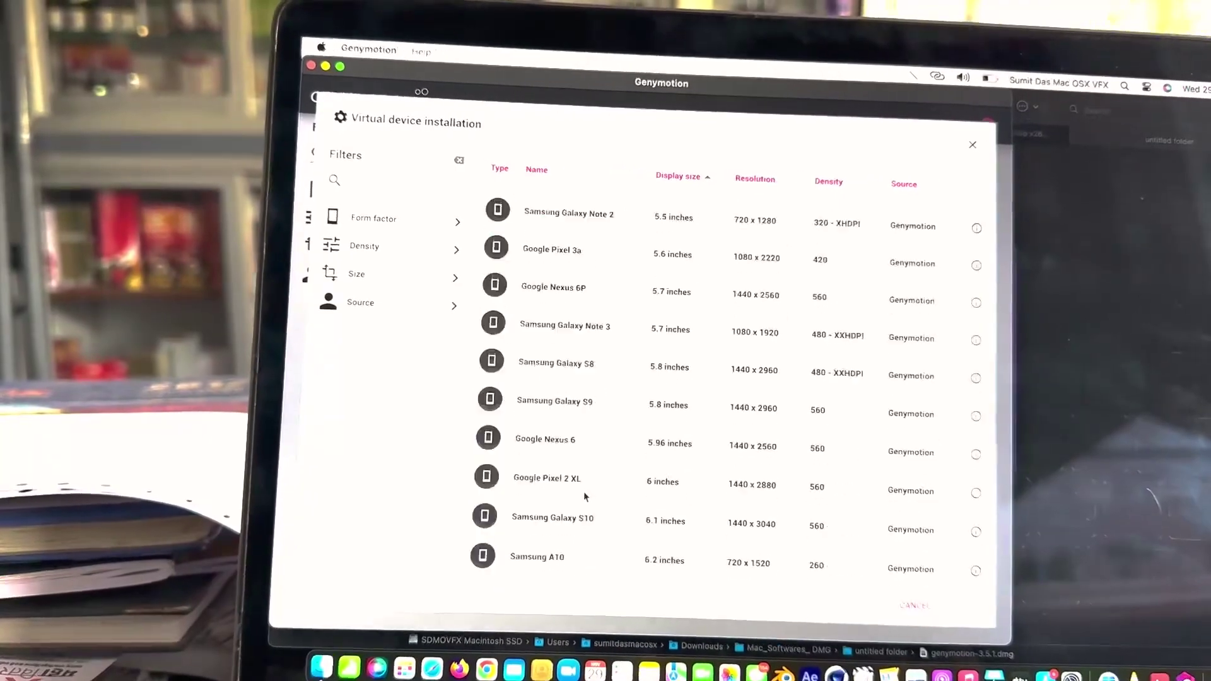
scroll(586, 502, down, 2)
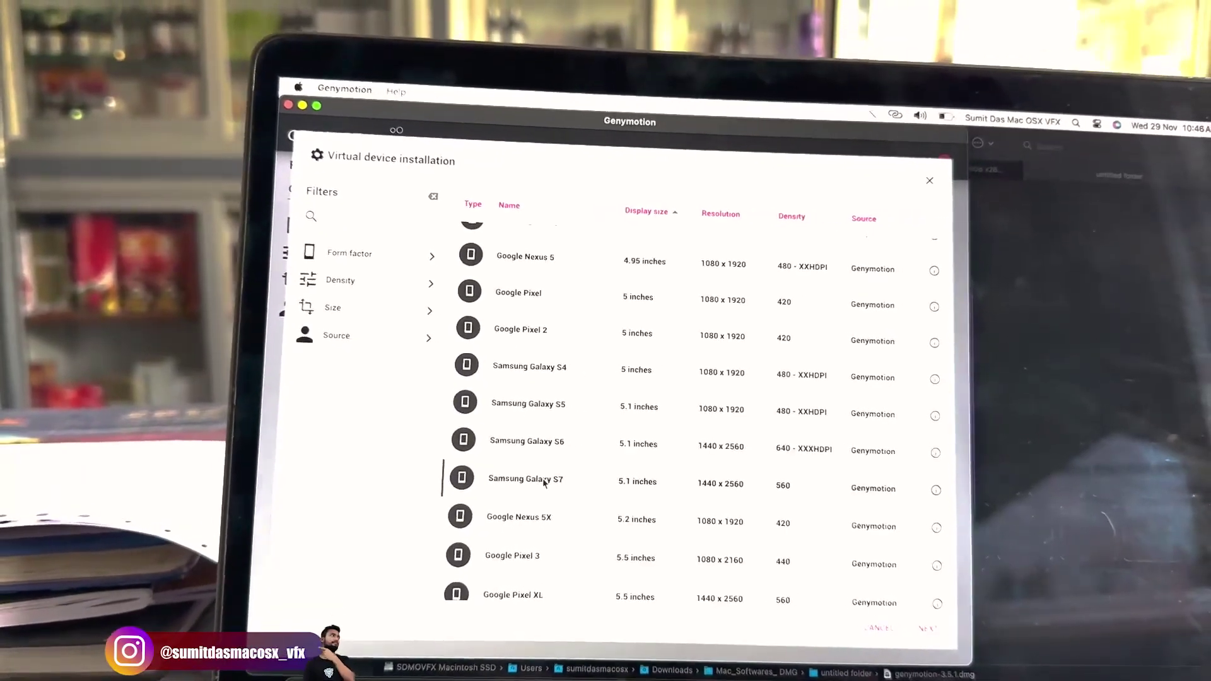
scroll(547, 478, up, 5)
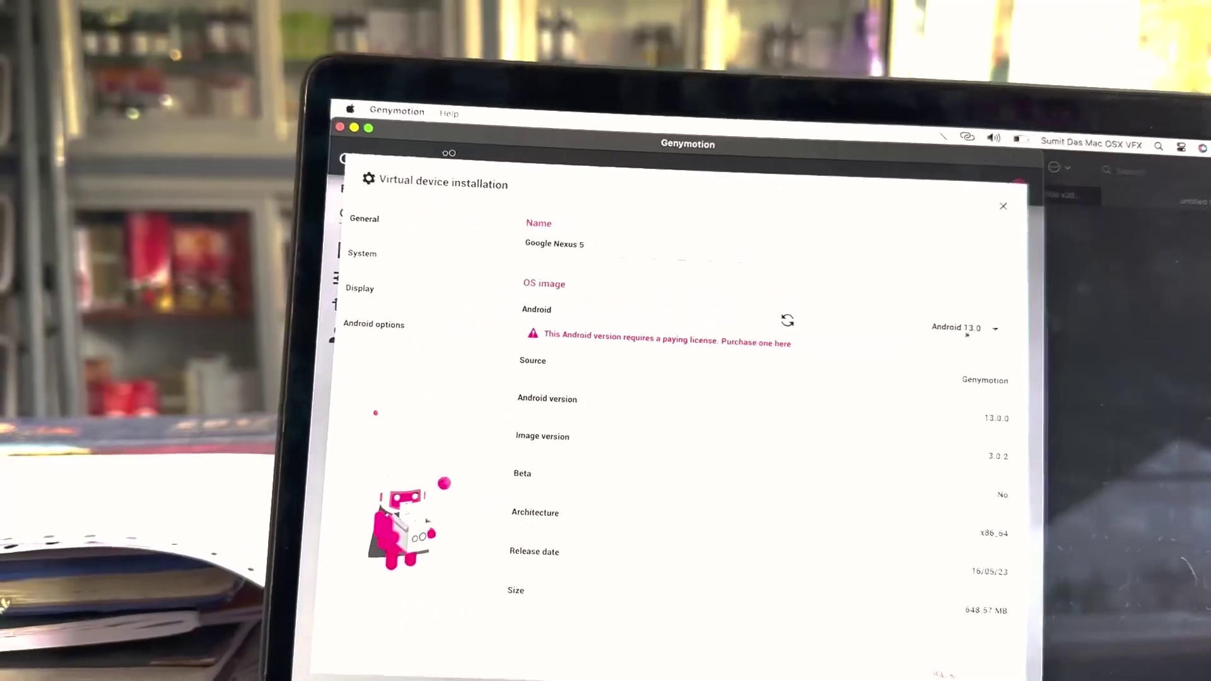
Step: Check which Android versions are available for the Nexus 5
click(965, 331)
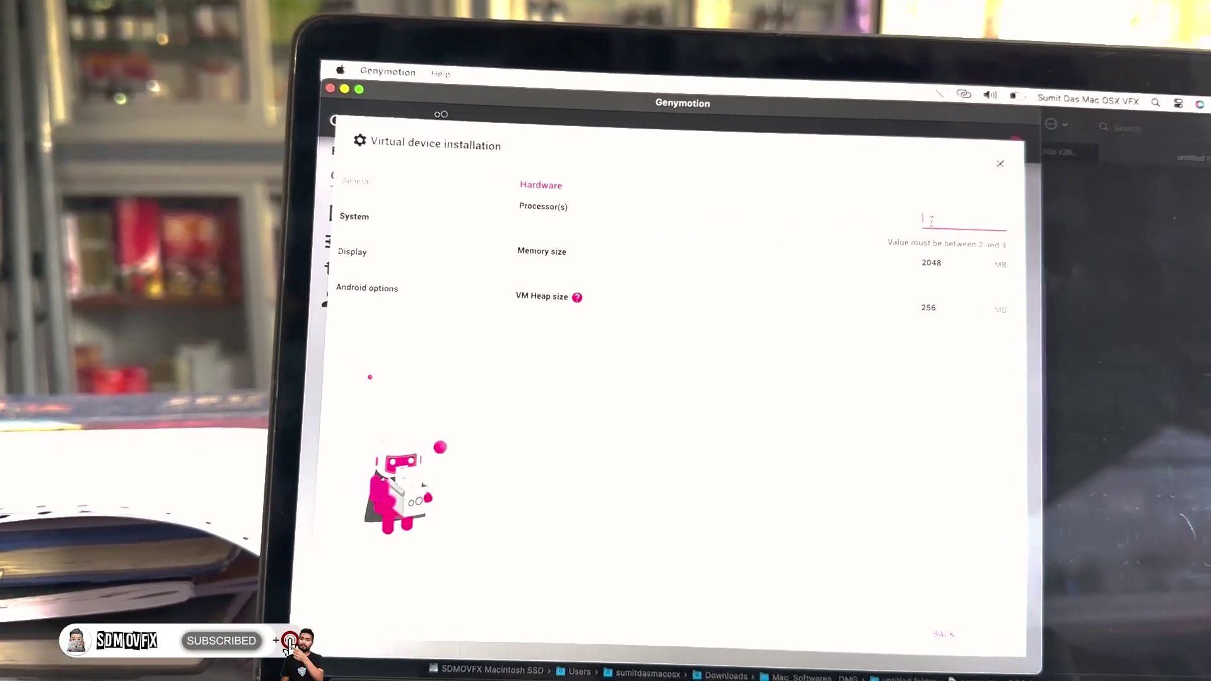
text(8)
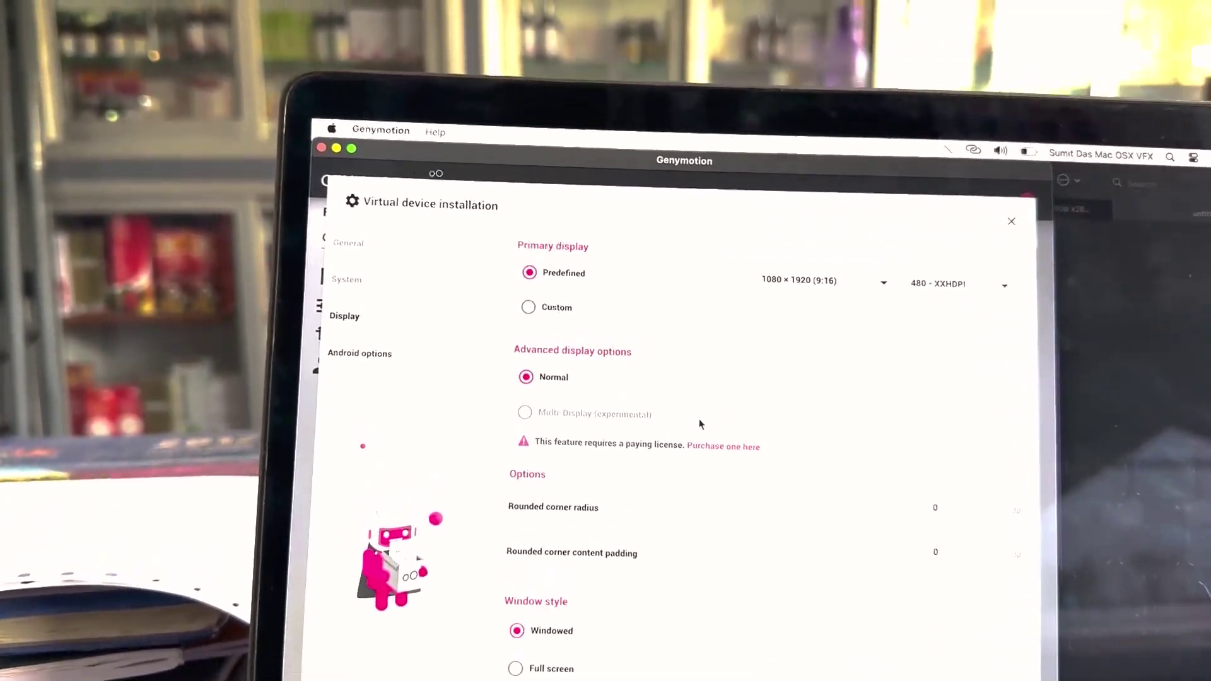
scroll(721, 427, down, 3)
Step: Set full screen, keep OpenGL ES 3.1, enable the virtual keyboard, and install the Nexus 5
click(533, 463)
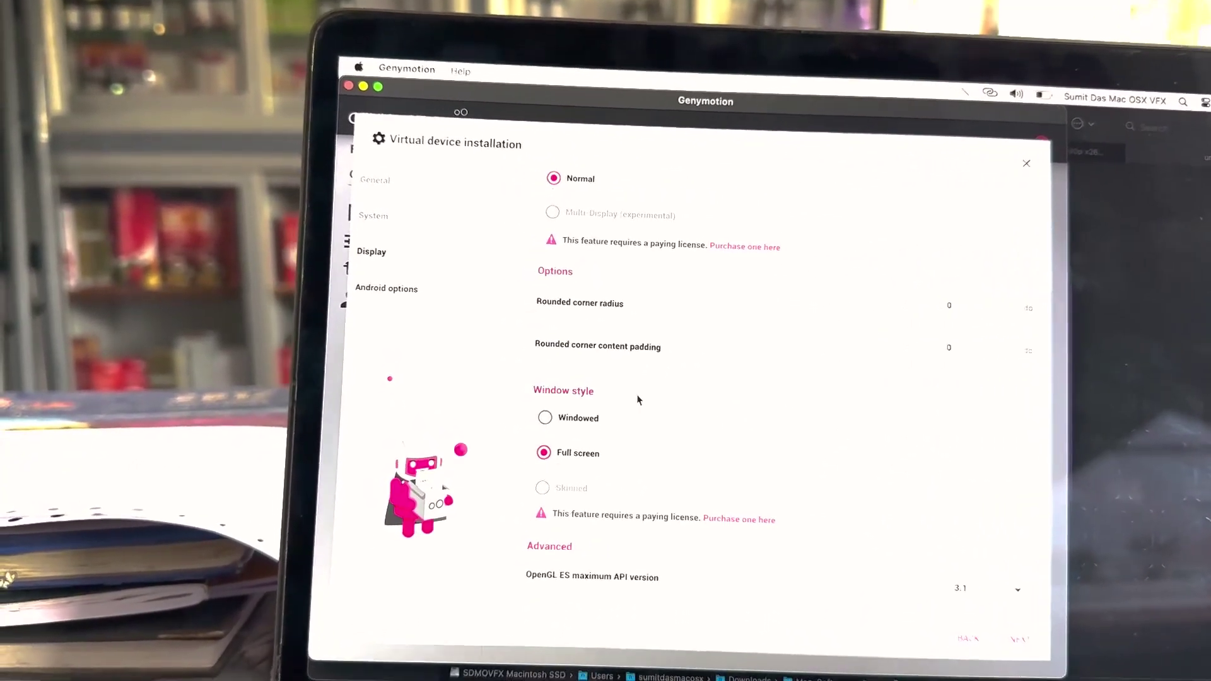
scroll(637, 386, up, 3)
scroll(643, 373, down, 3)
scroll(625, 340, up, 3)
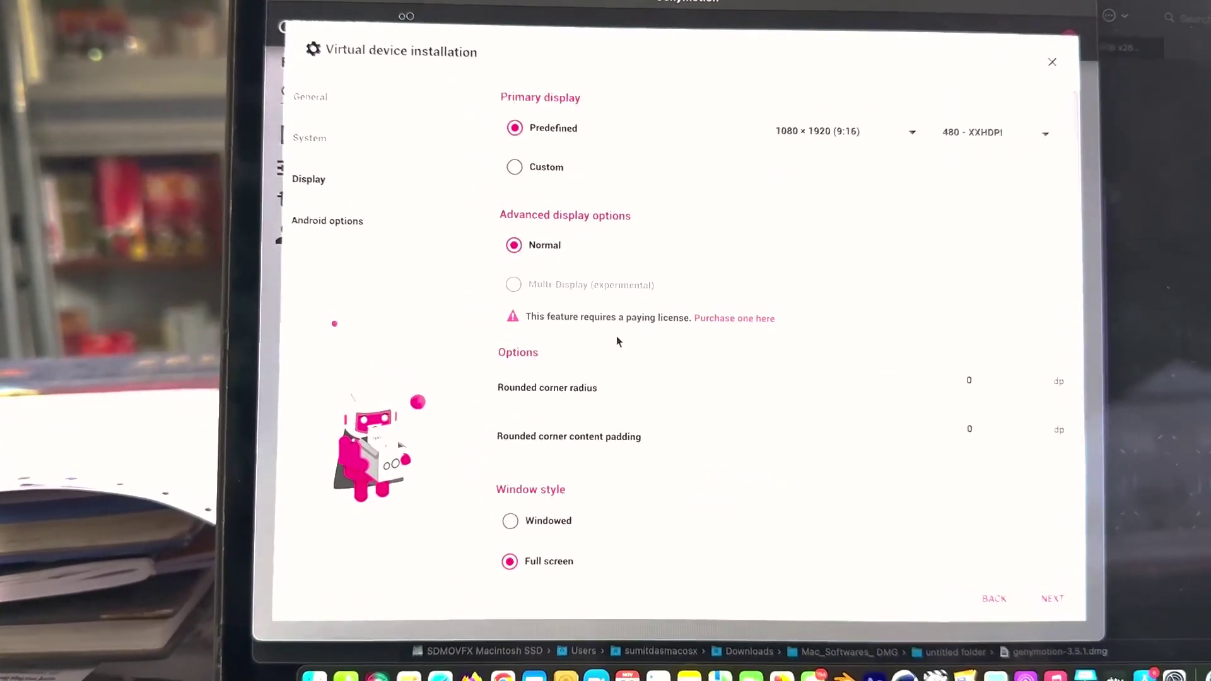
scroll(915, 366, down, 3)
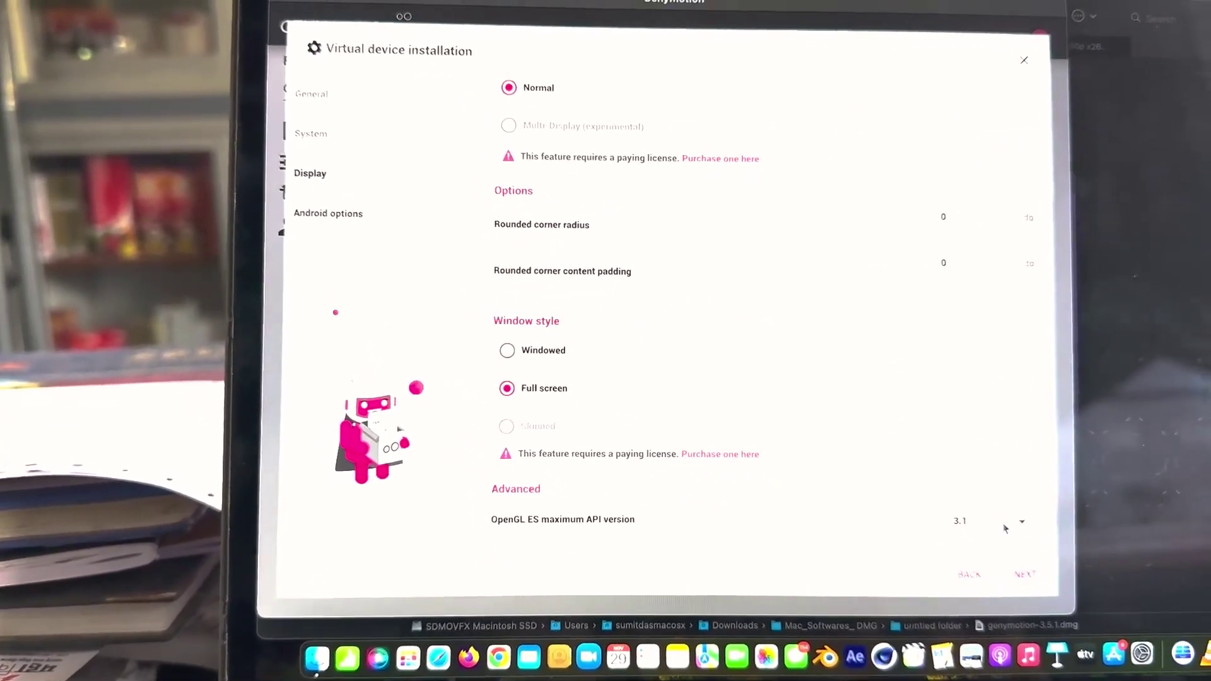
click(1031, 518)
click(964, 438)
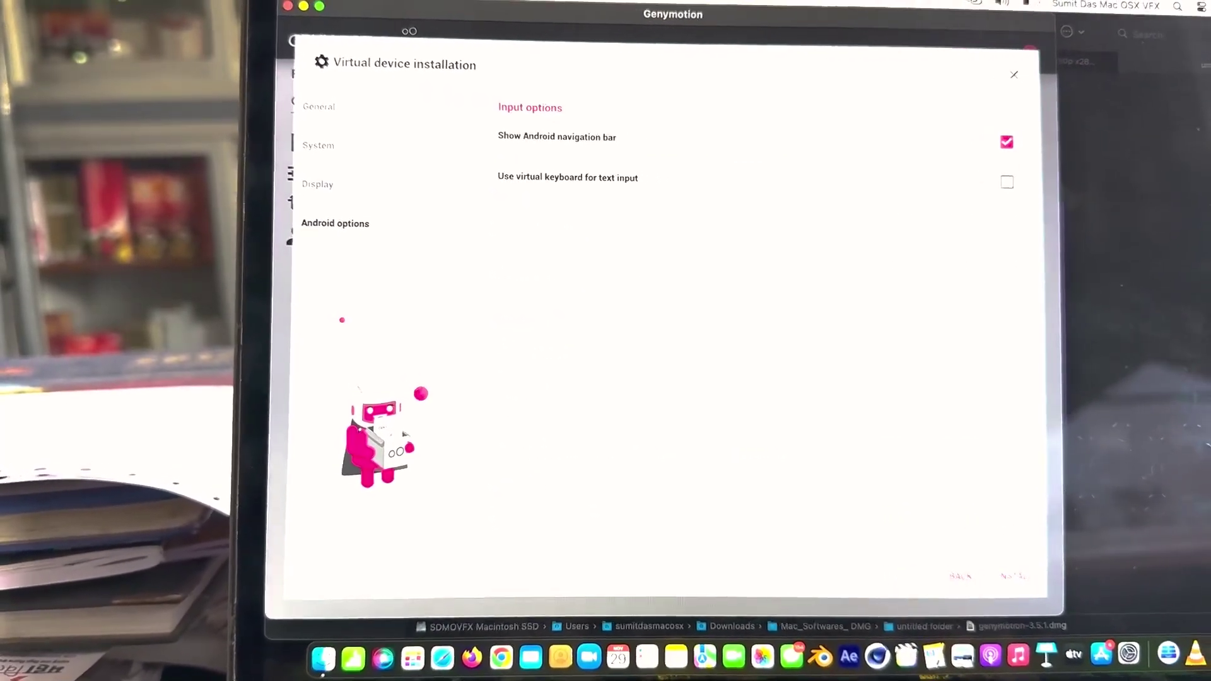
click(1017, 167)
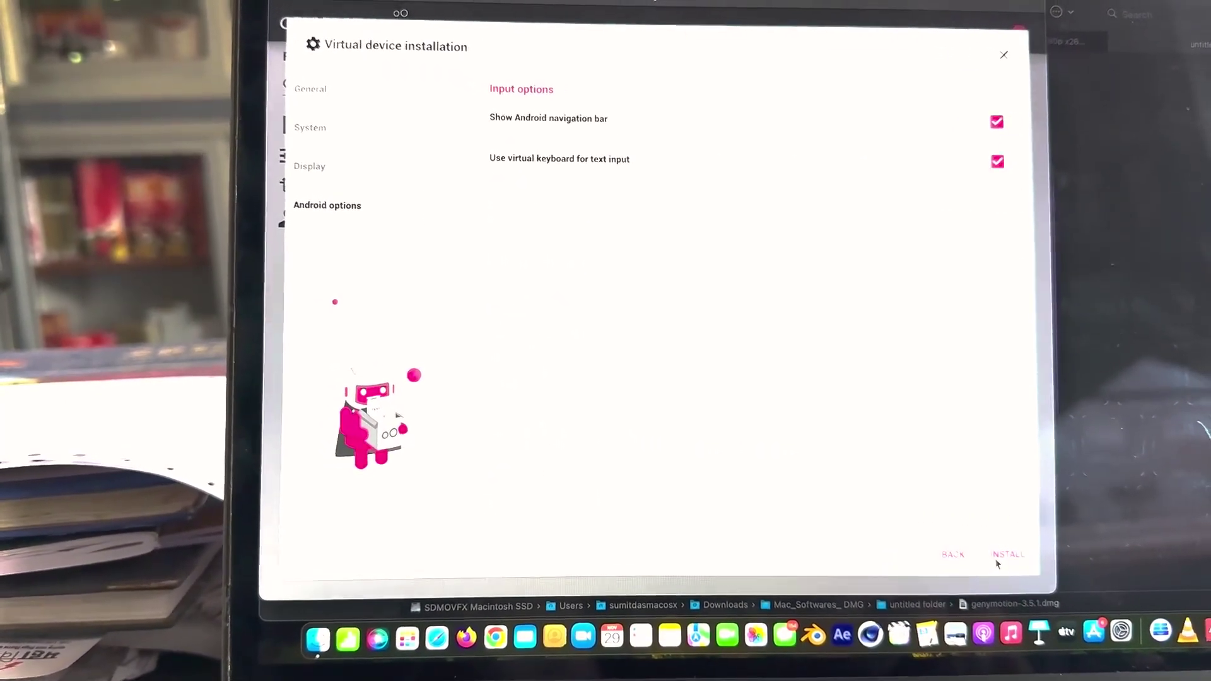
click(1006, 549)
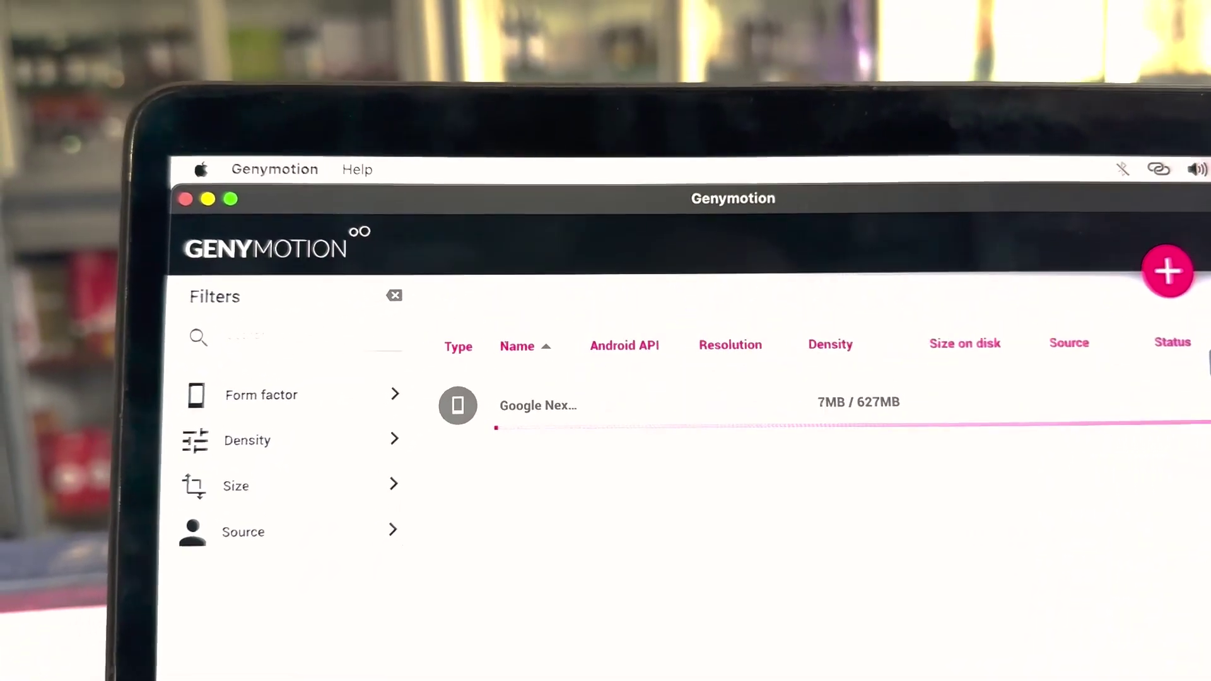
Step: Clear the downloading Google Nexus row from the device list
click(1210, 404)
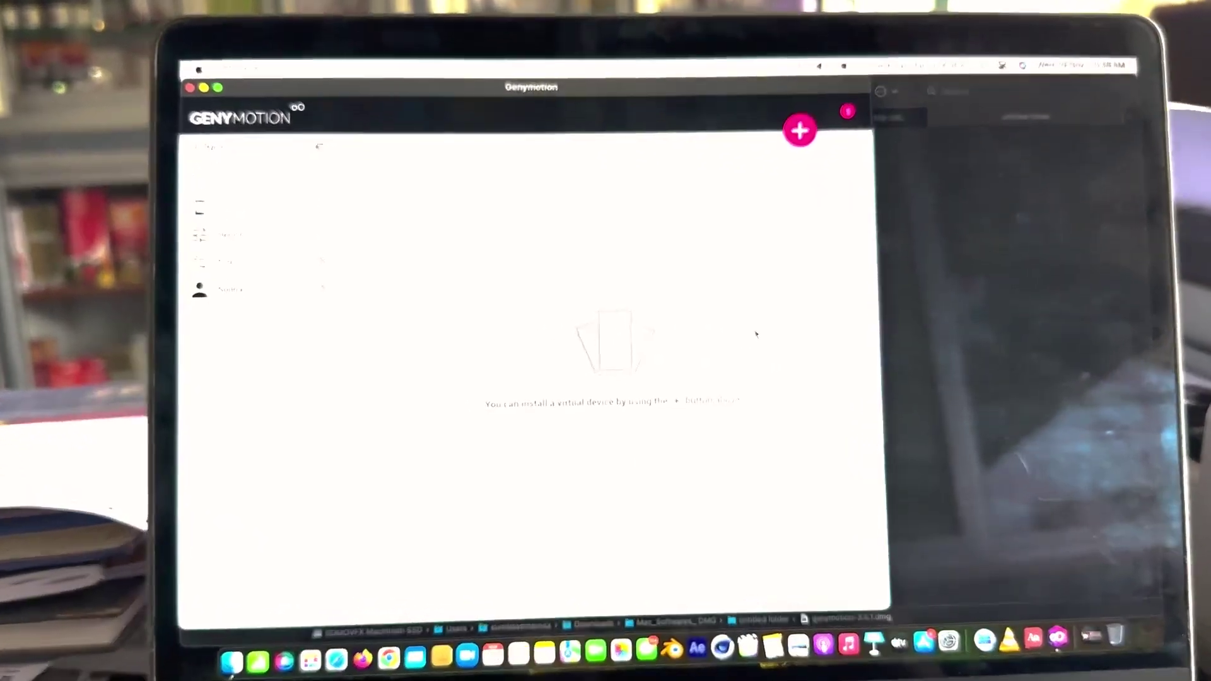